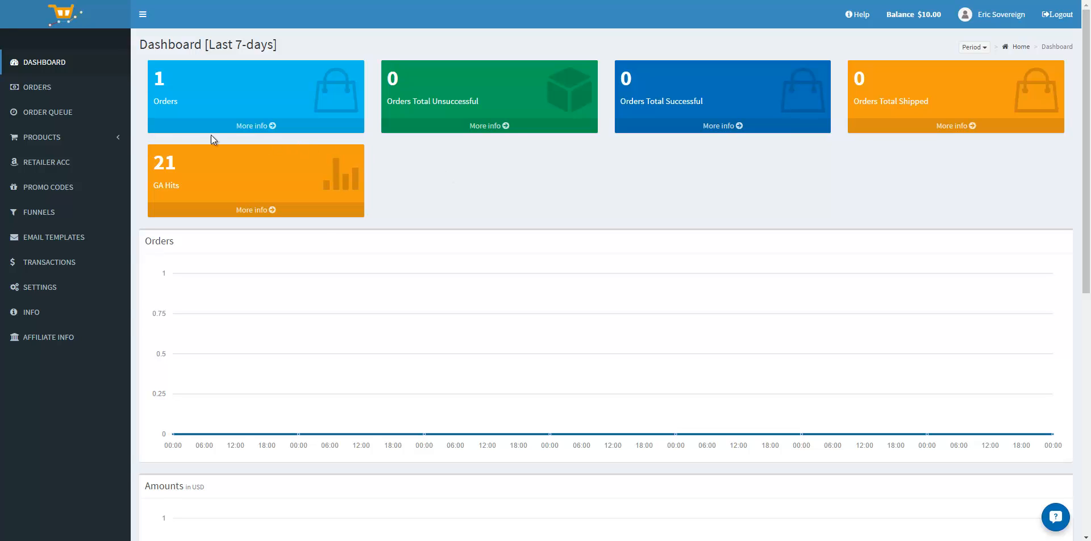
- Search the product catalogue for "tactical flashlight" across all categories
click(45, 139)
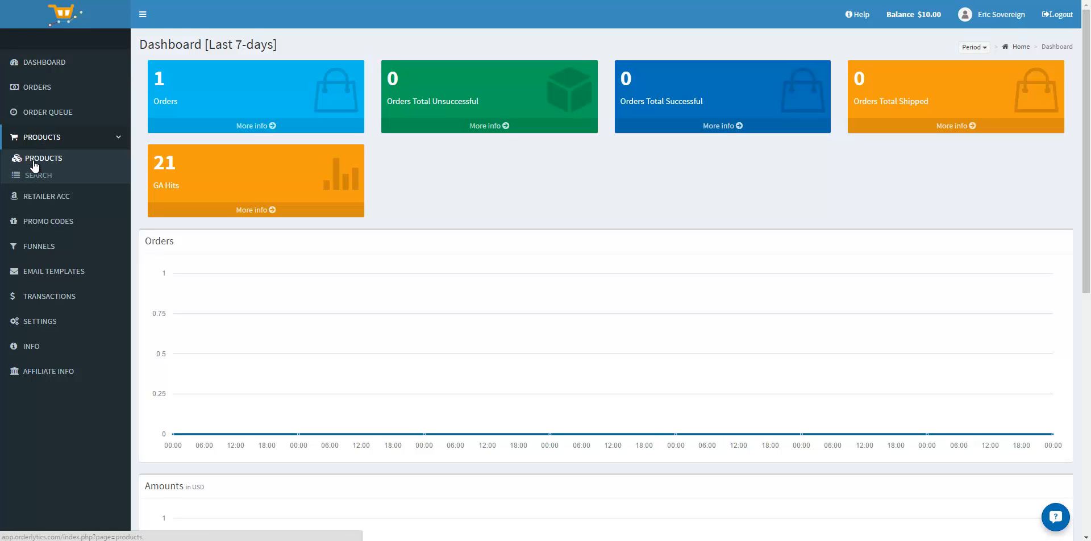
click(33, 160)
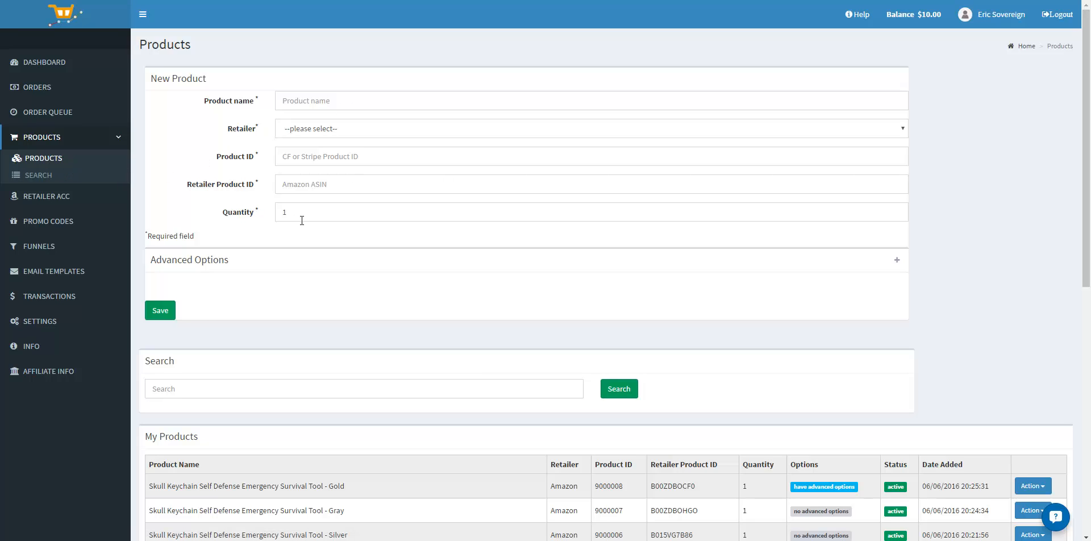
click(28, 173)
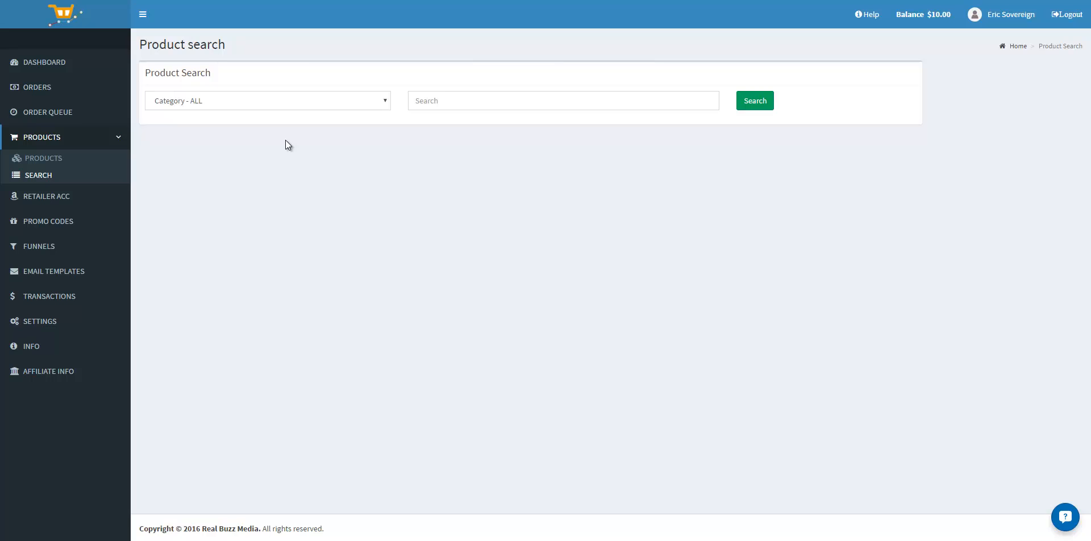
click(369, 104)
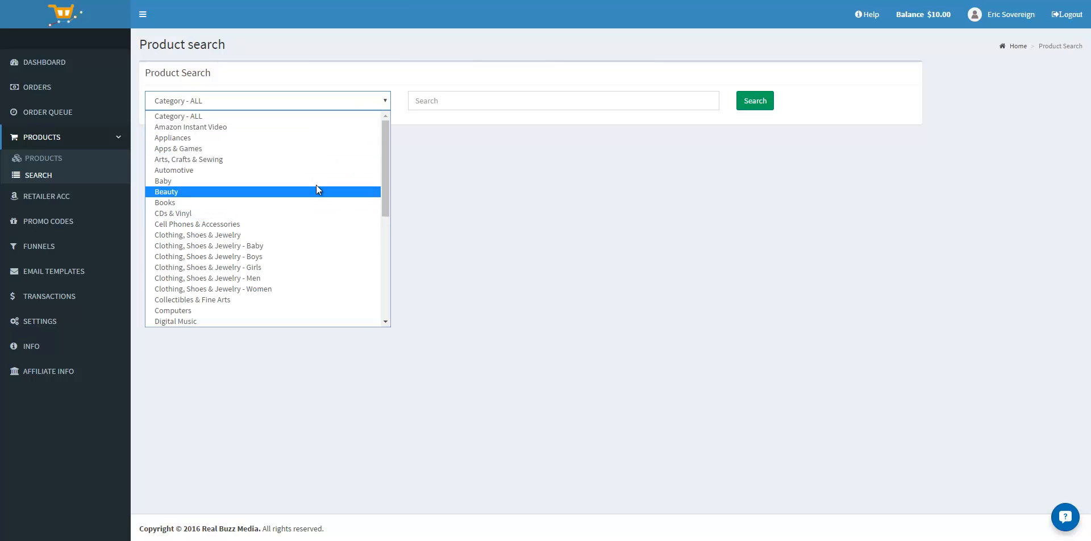
click(329, 106)
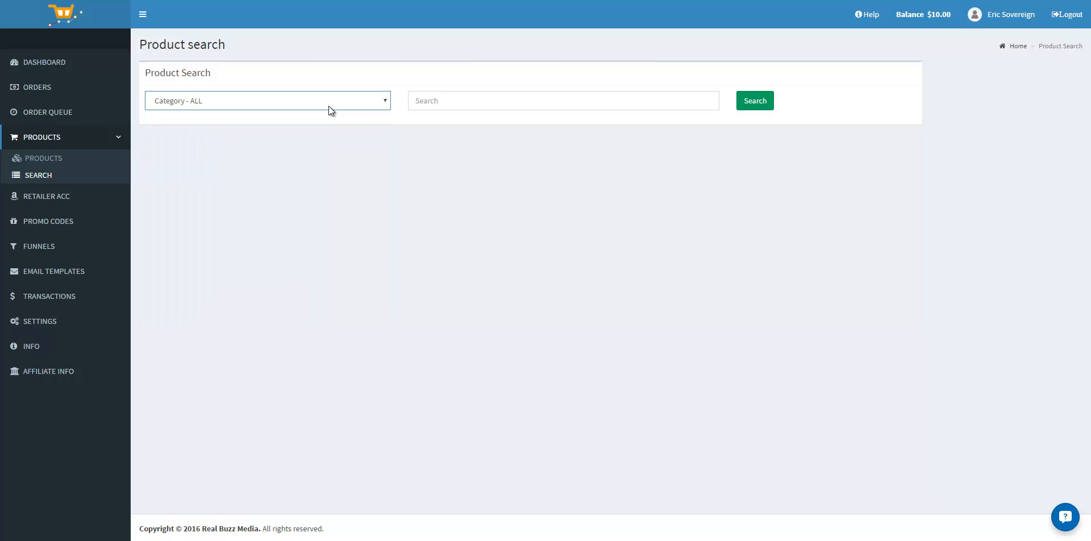
click(481, 106)
text(tactical)
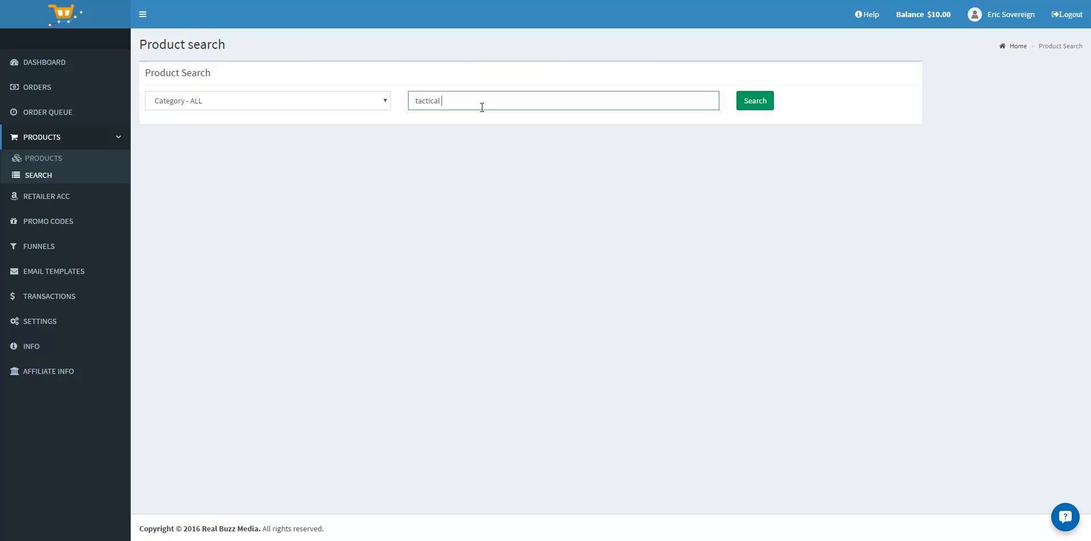
text( flashlight)
click(756, 100)
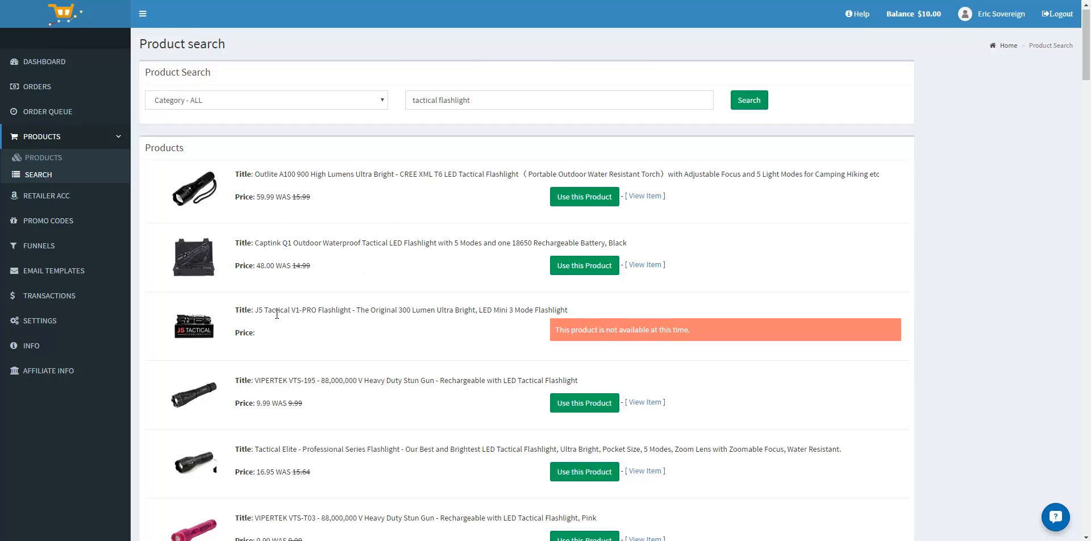
- Browse the flashlight results and use the pink VIPERTEK VTS-T03 stun gun with LED Tactical Flashlight as the new product
scroll(332, 285, down, 2)
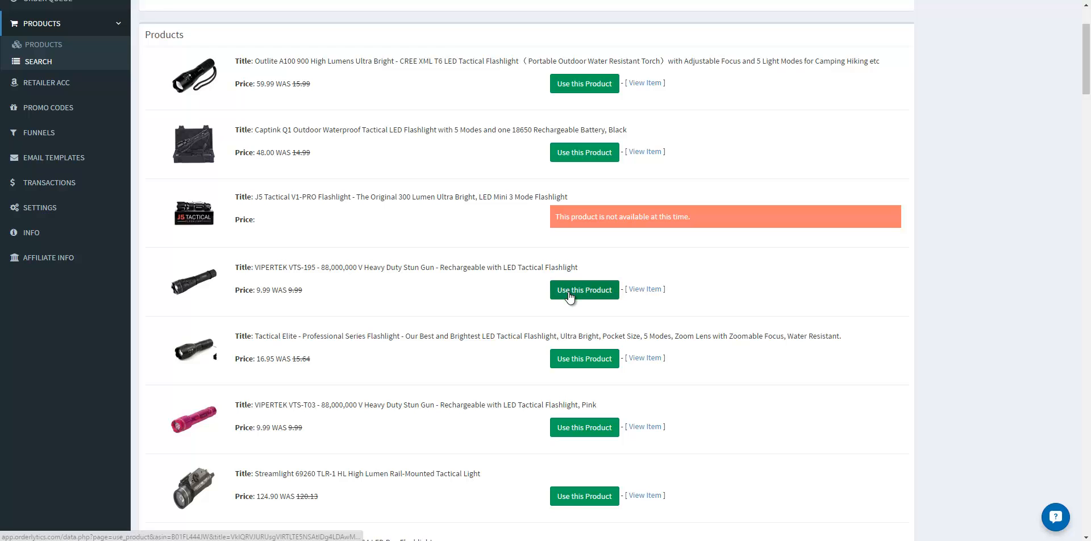
scroll(568, 292, down, 4)
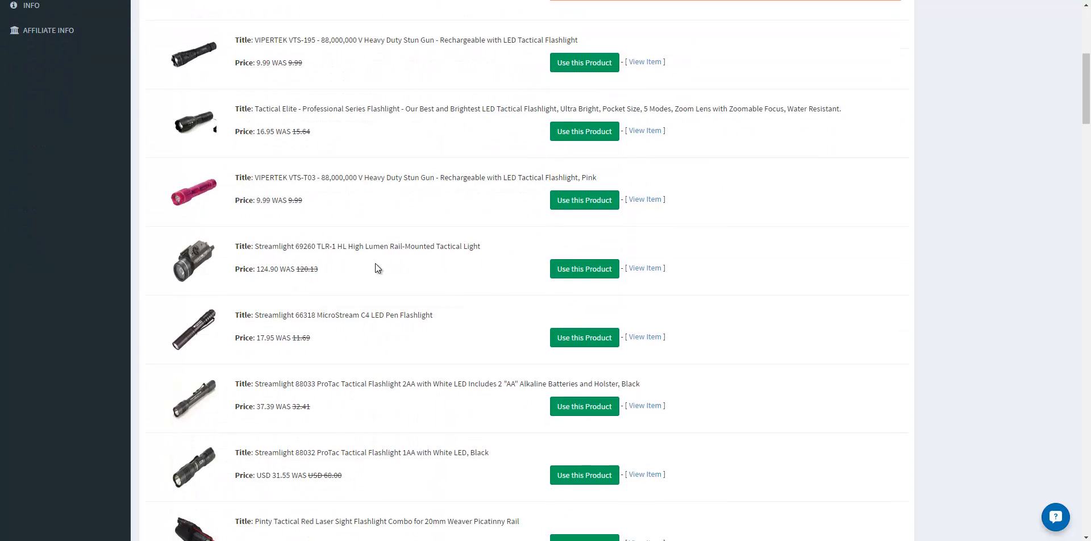
scroll(342, 387, down, 3)
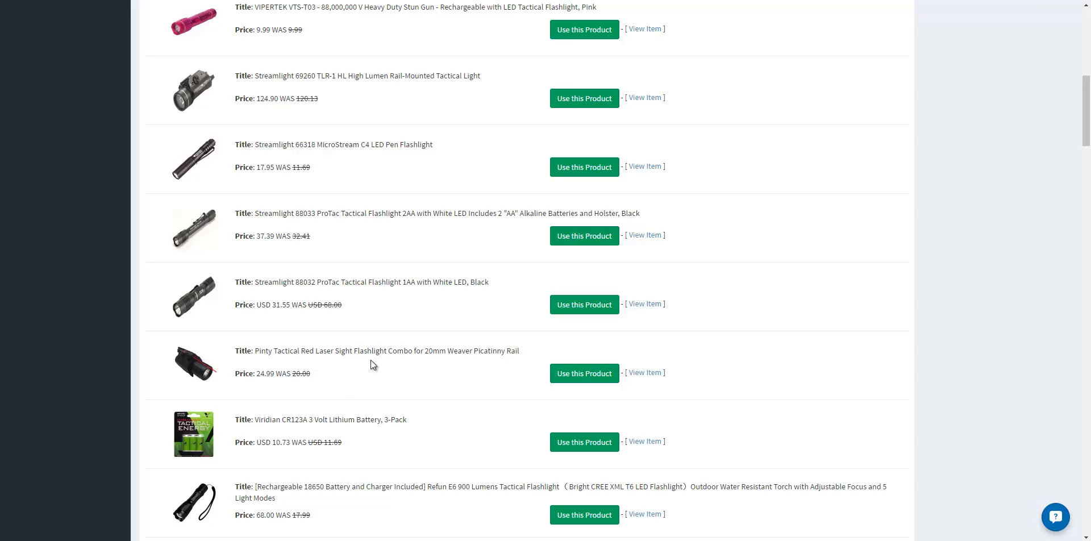
scroll(403, 264, up, 3)
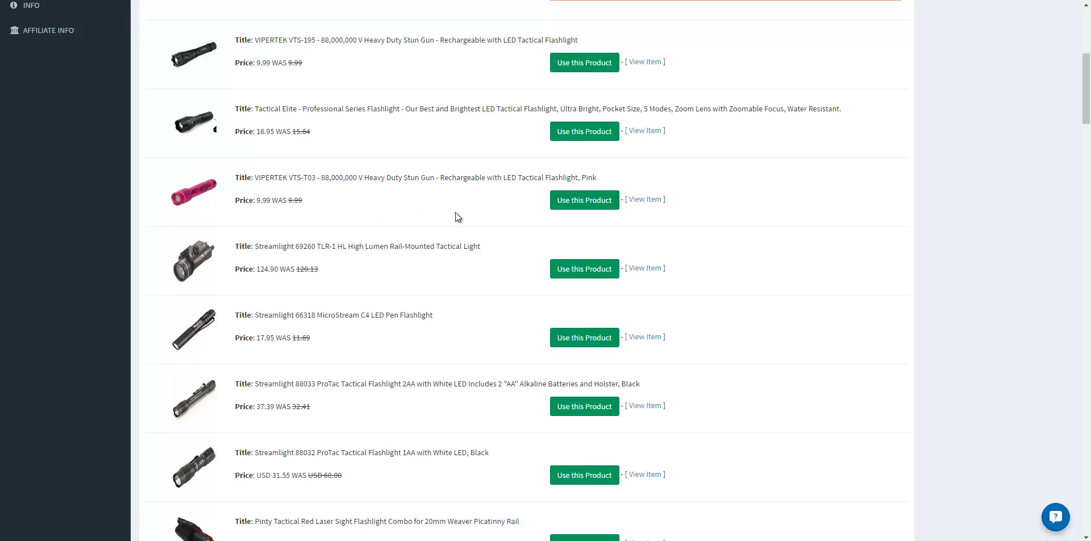
click(567, 202)
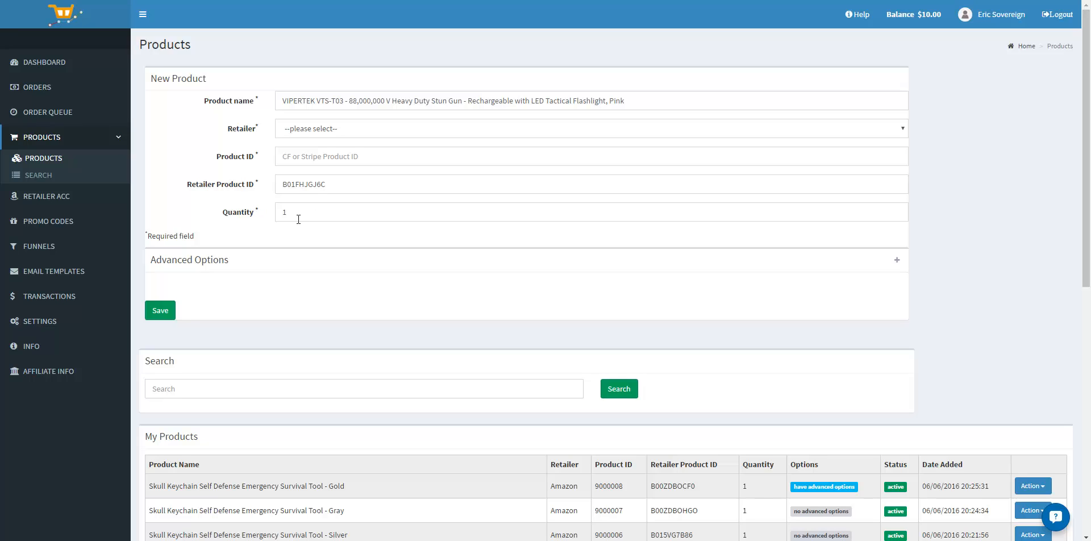
- Set the new product's retailer to Amazon
click(311, 128)
click(308, 150)
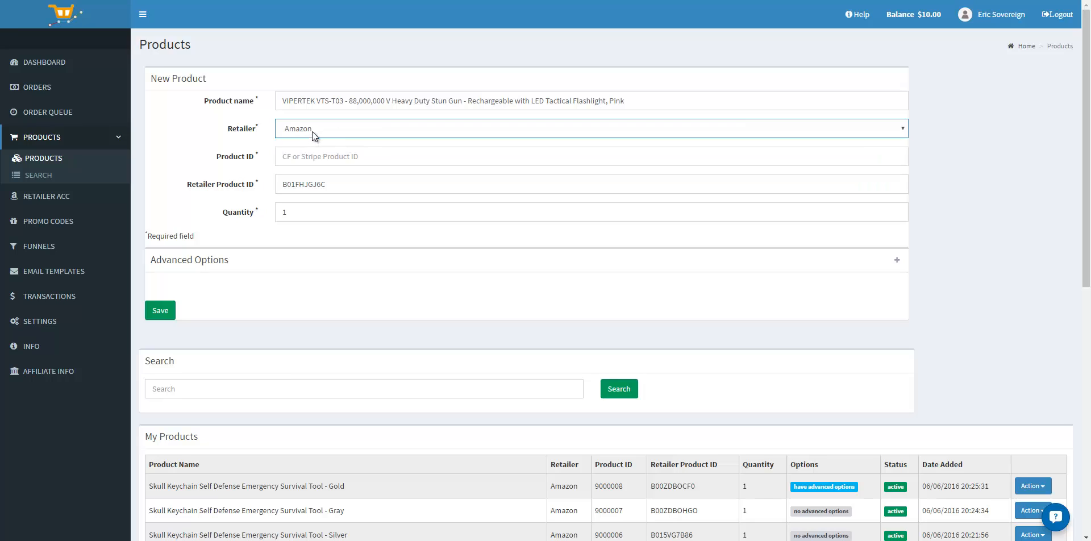
click(312, 130)
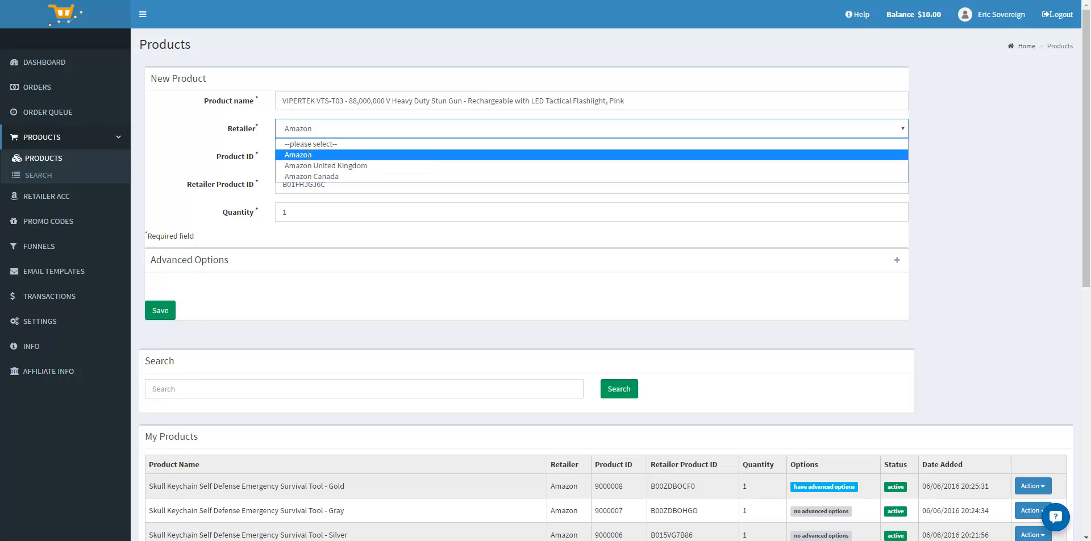
click(309, 155)
click(309, 156)
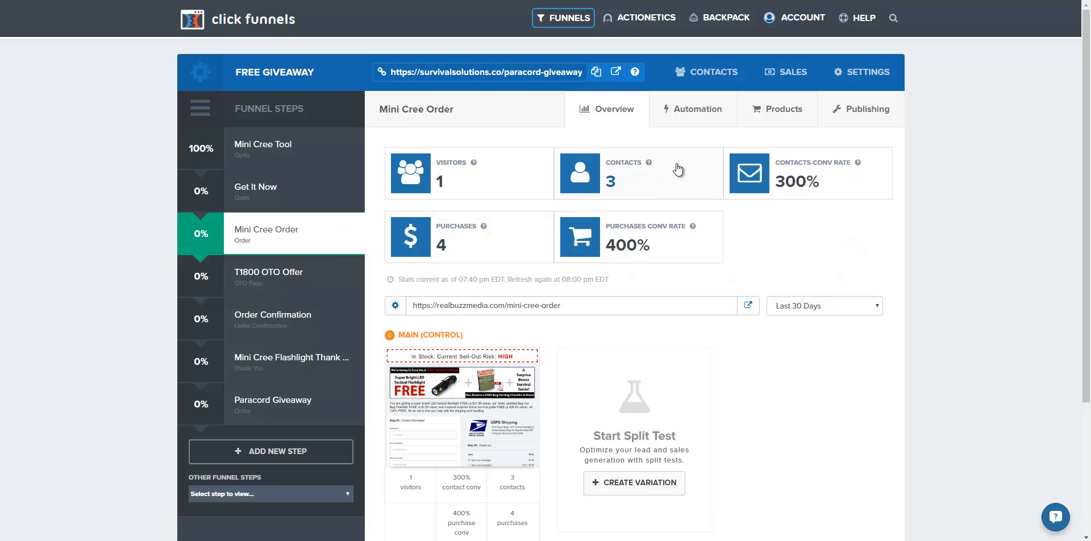
- In ClickFunnels, show the Mini Cree Order step's products and copy the edit link address of Mini Cree Flashlight
click(782, 108)
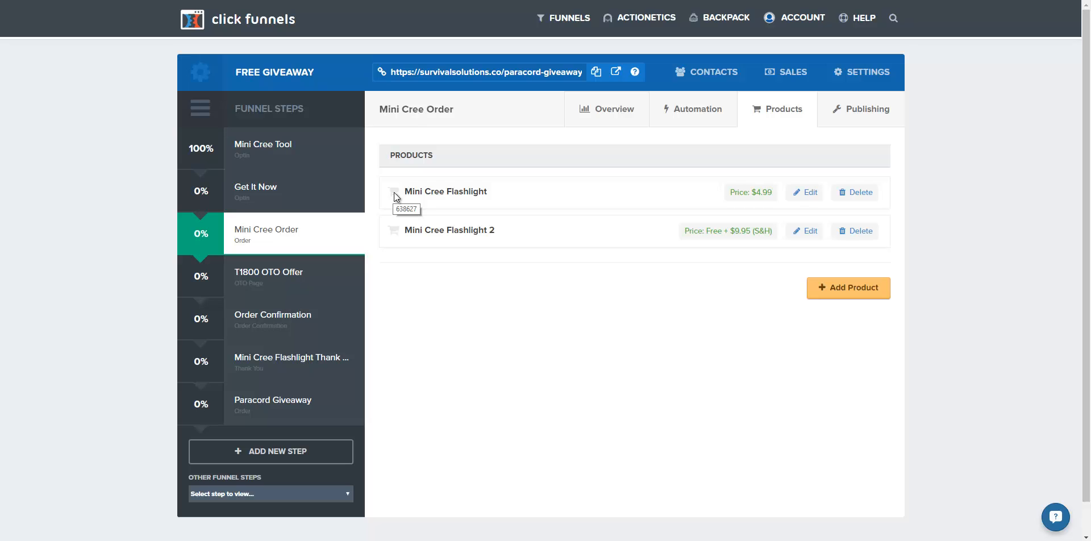
right_click(809, 193)
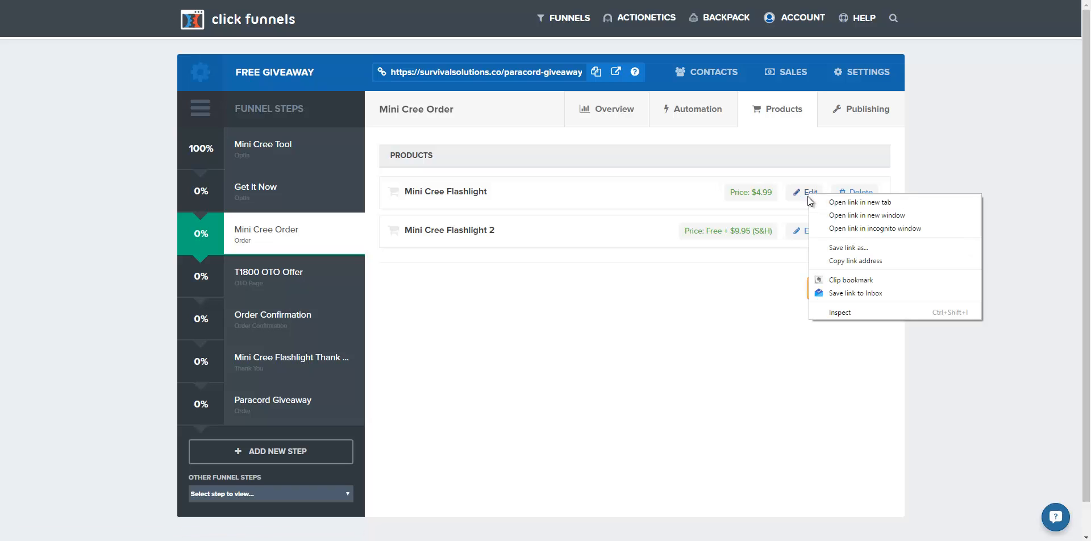
click(841, 260)
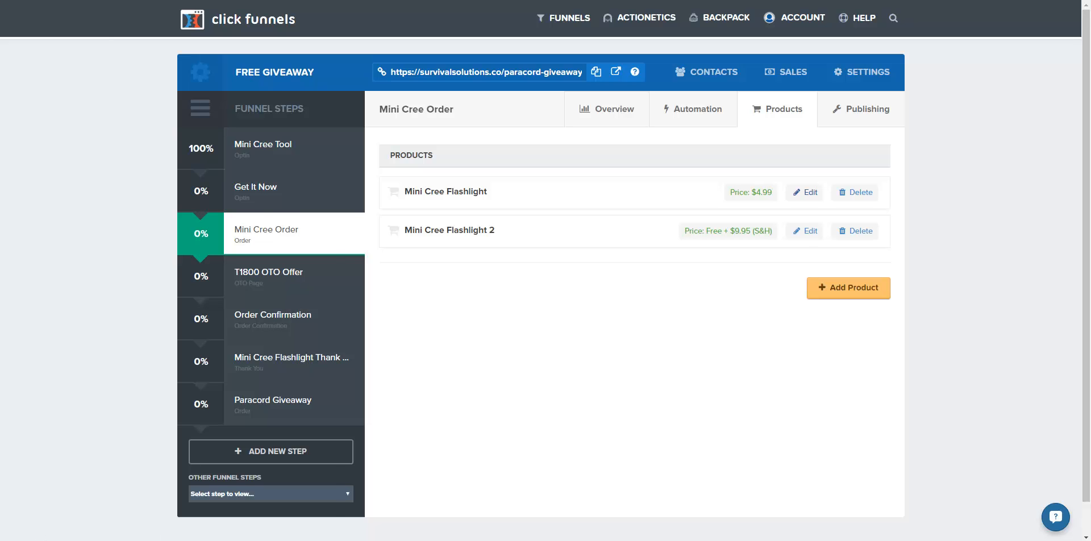
- Paste the copied link into a blank Notepad document, highlight the product ID 638627 in it, and minimize Notepad
key(super)
click(193, 435)
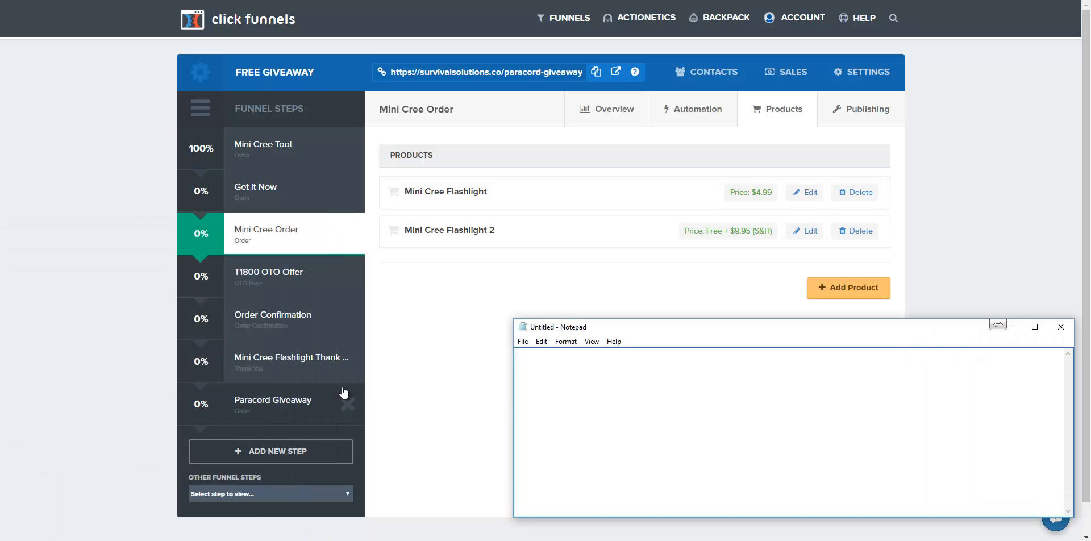
click(604, 392)
text(https://app.clickfunnels.com/products/638627/edit?all=false&funnel_step_id=12370811)
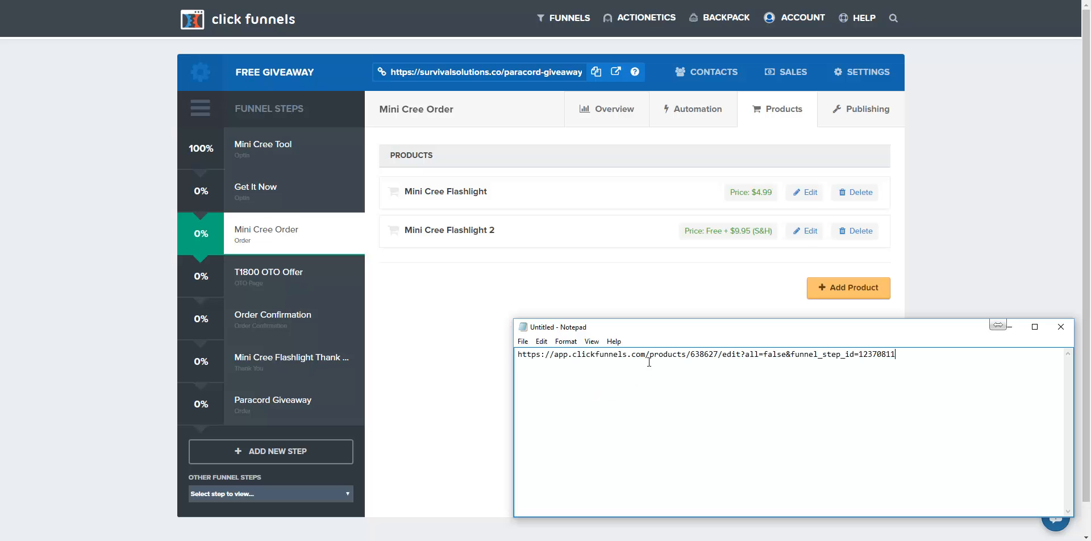
drag(667, 333, 612, 97)
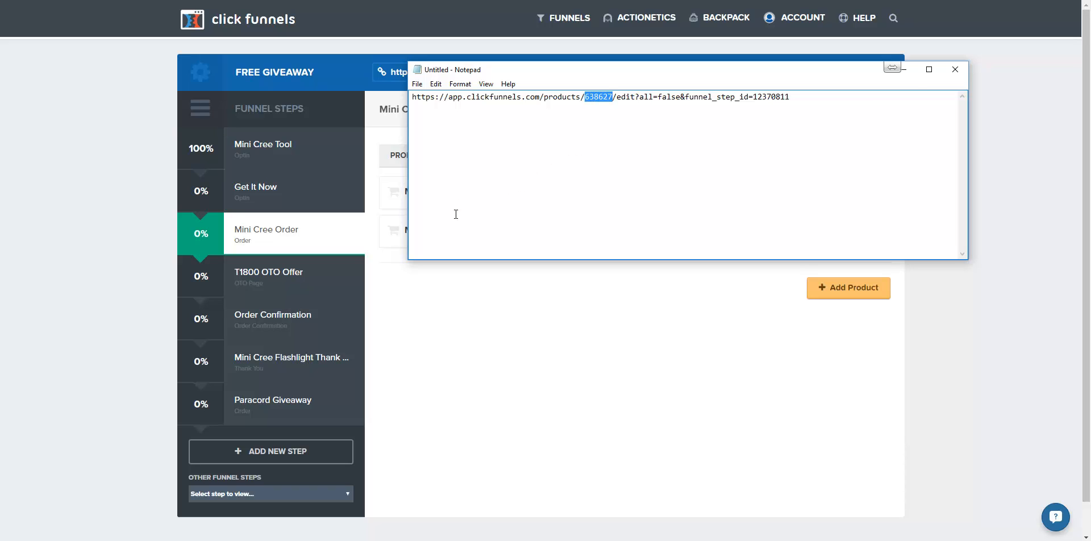
click(908, 75)
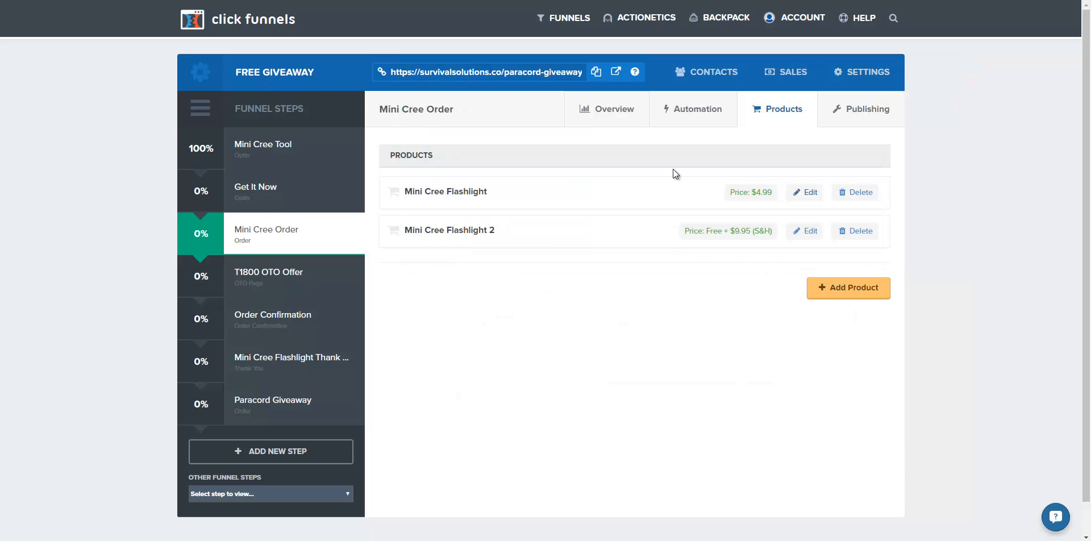
- Start a new ClickFunnels product named "Tactical Flashlight 3" with Stripe as its billing integration
click(831, 285)
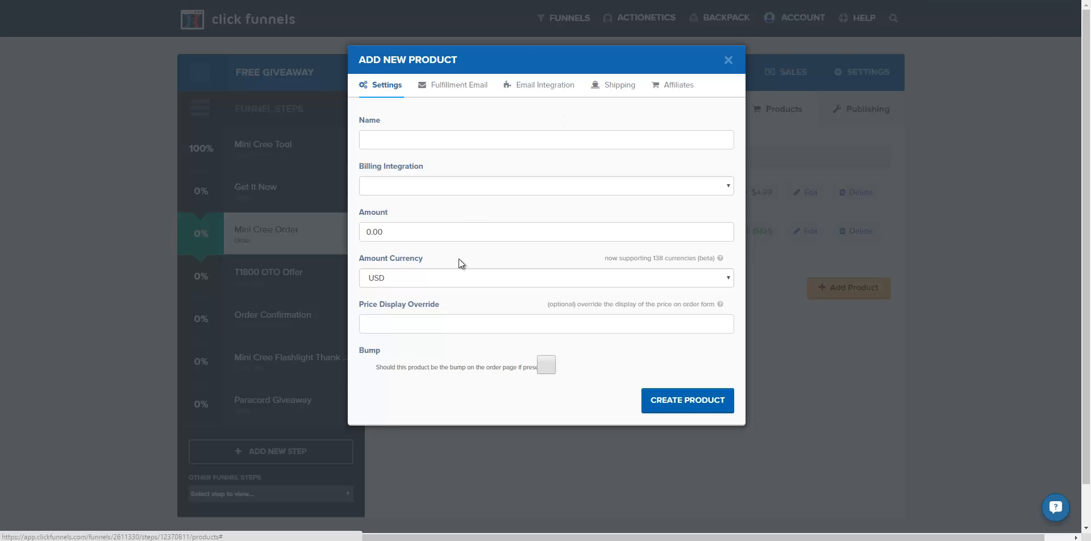
click(420, 149)
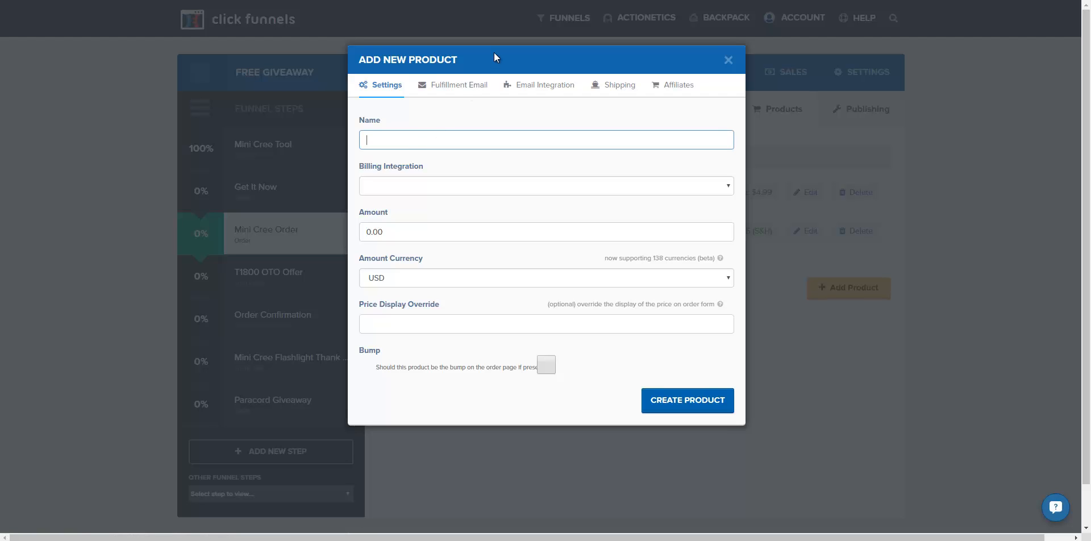
text(Tactical Flashlight 3)
click(491, 187)
click(446, 231)
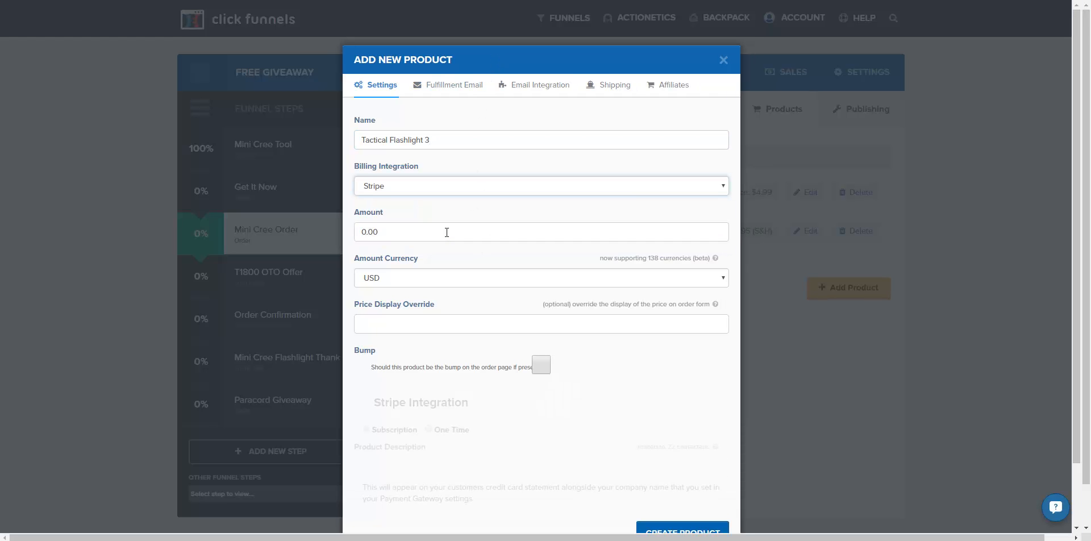
- Set the amount and price display override to 19.95, make it a One Time payment, and create the product
double_click(356, 230)
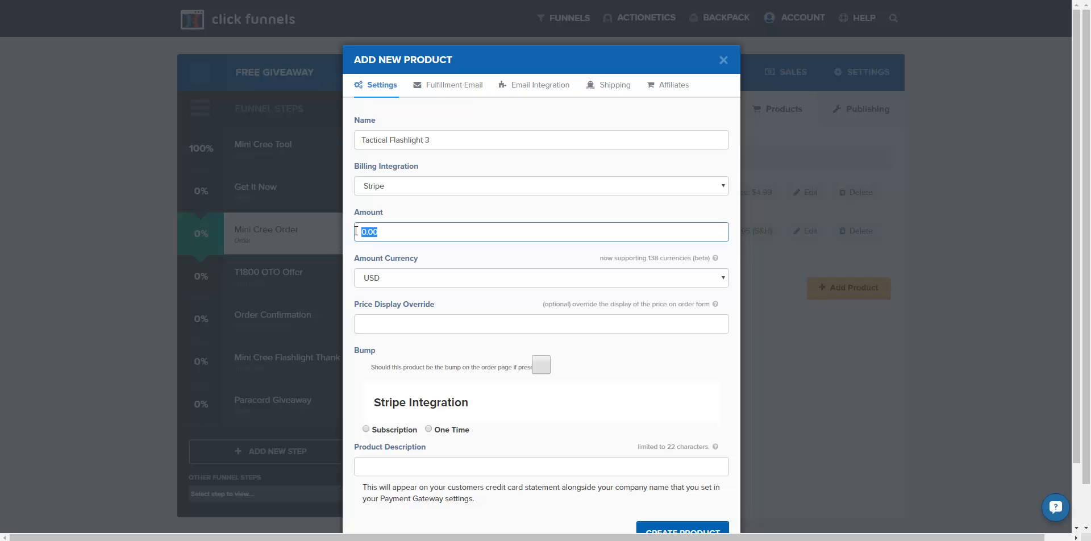
text(19.95)
click(387, 321)
text(19.95)
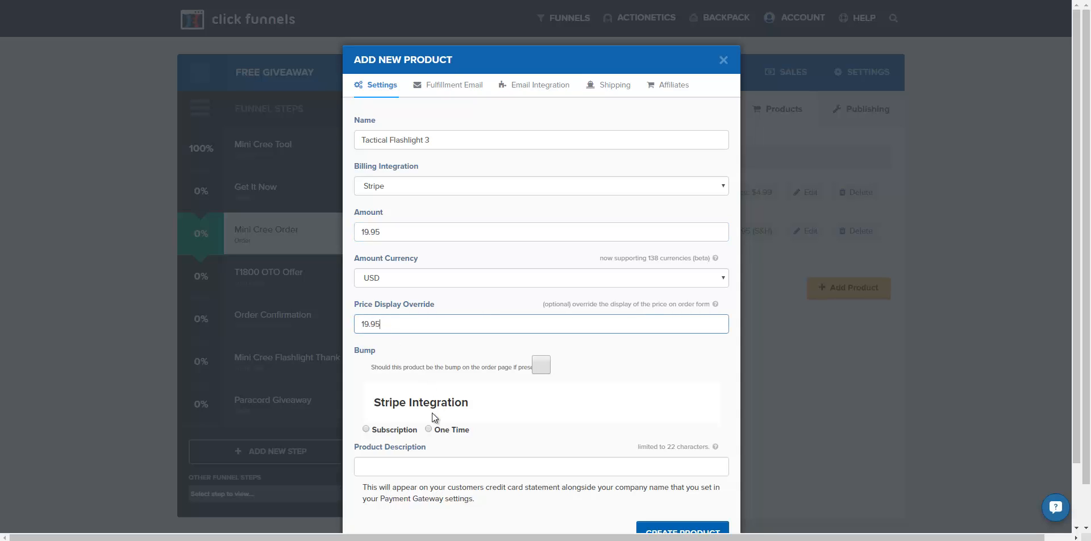
click(428, 429)
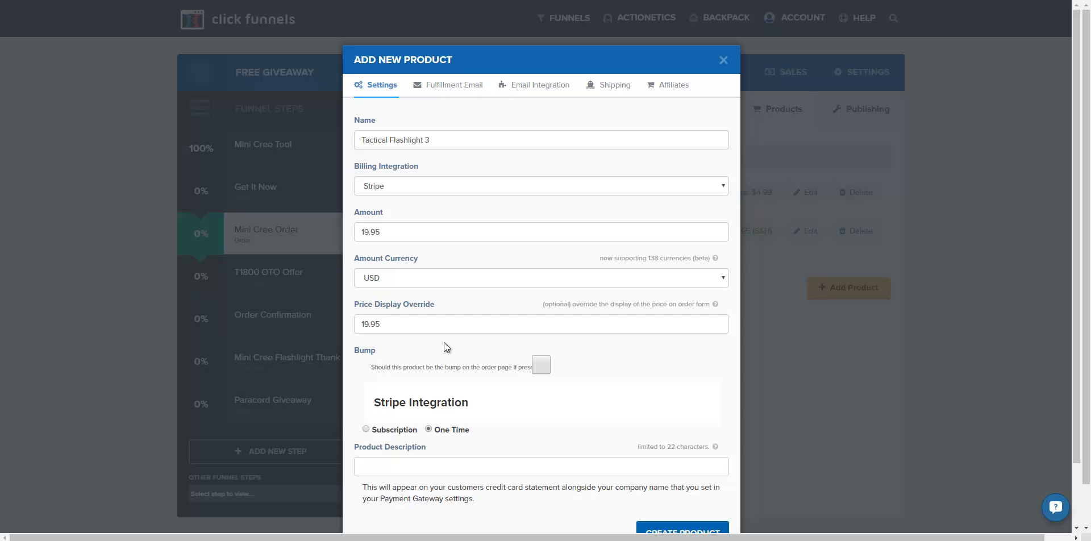
scroll(449, 353, down, 1)
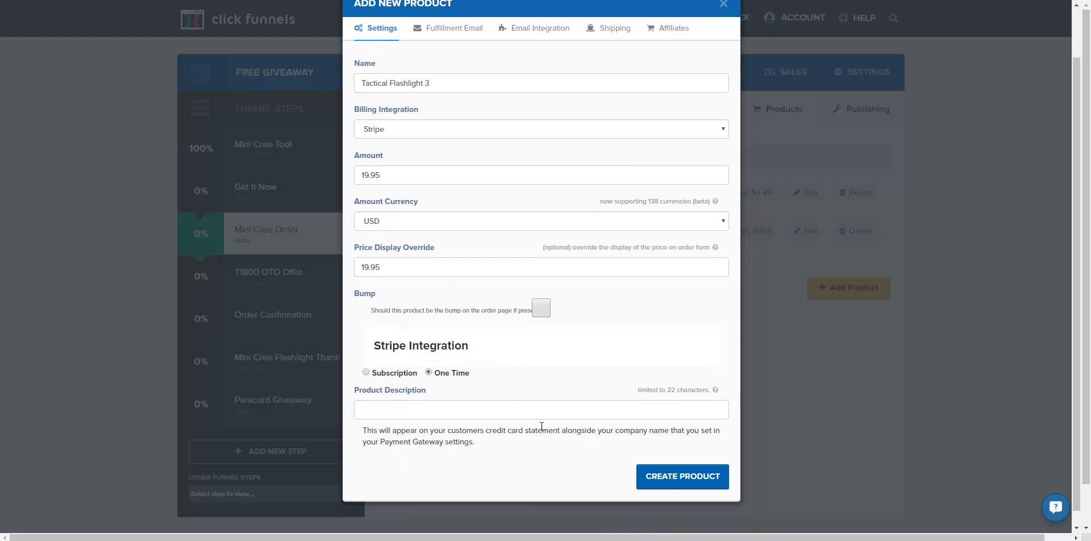
click(683, 476)
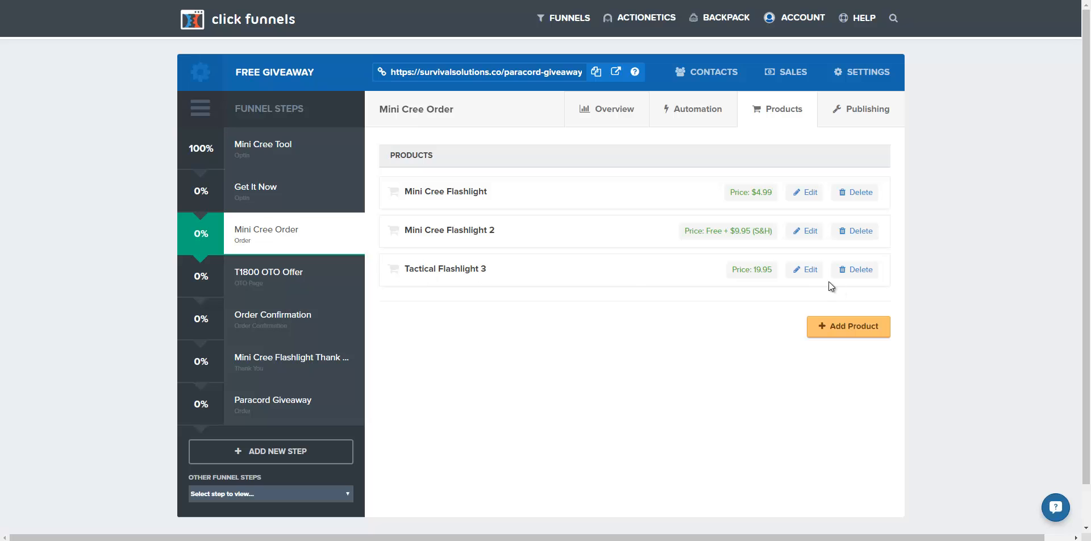
- Copy the edit link address of Tactical Flashlight 3 and paste it in Notepad below the first link
right_click(810, 269)
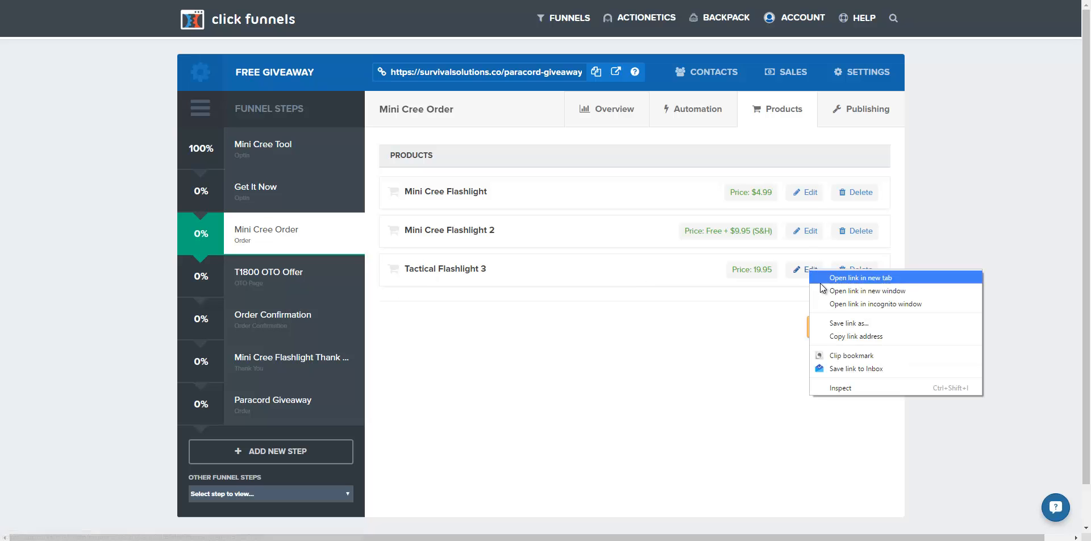
click(837, 340)
click(507, 540)
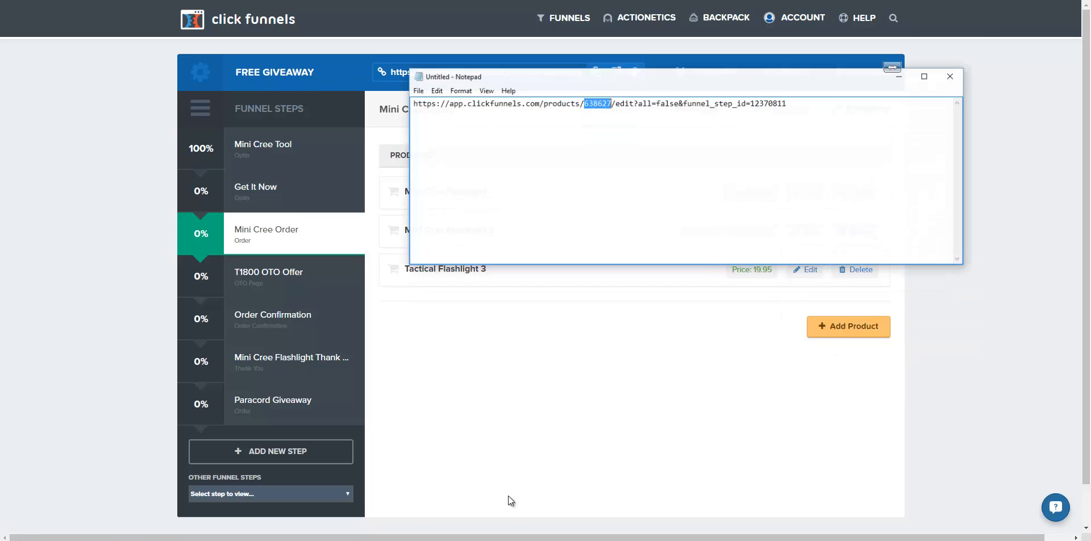
click(797, 163)
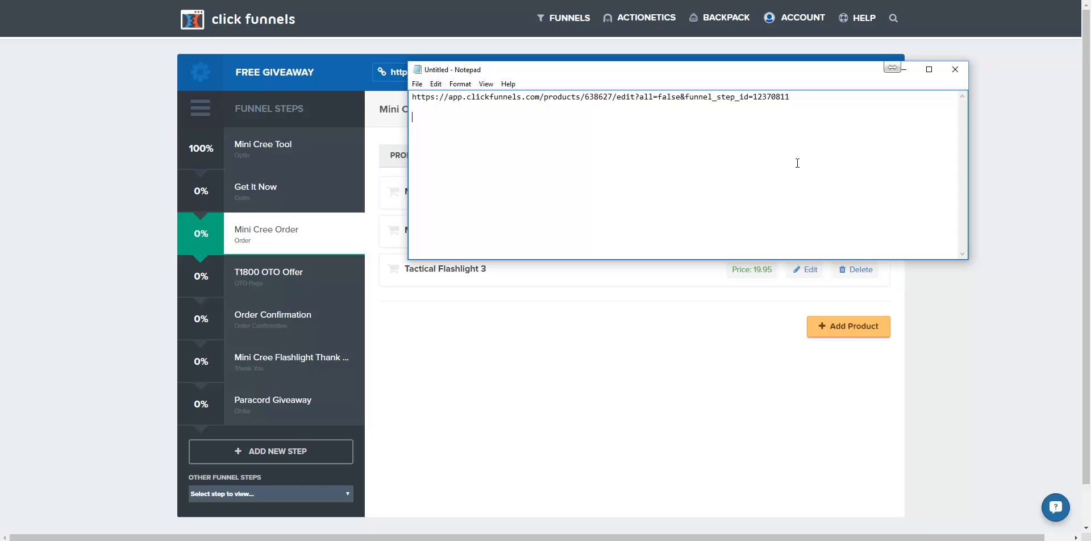
key(Return)
key(Return)
key(ctrl+v)
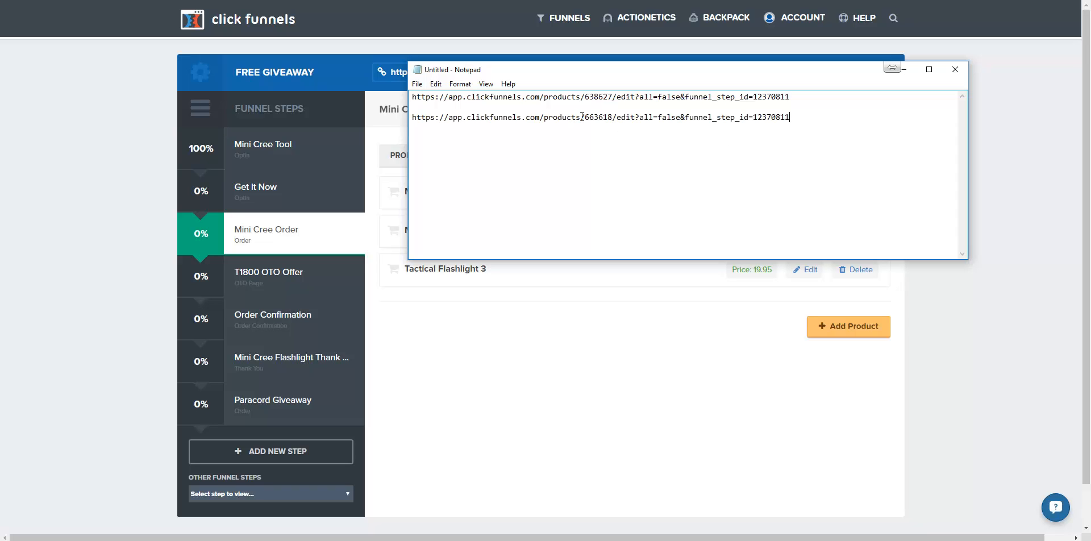
- Copy the product ID 663618 from the second link in Notepad and paste it as the new Orderlytics product's Product ID
drag(586, 117, 612, 117)
click(268, 1)
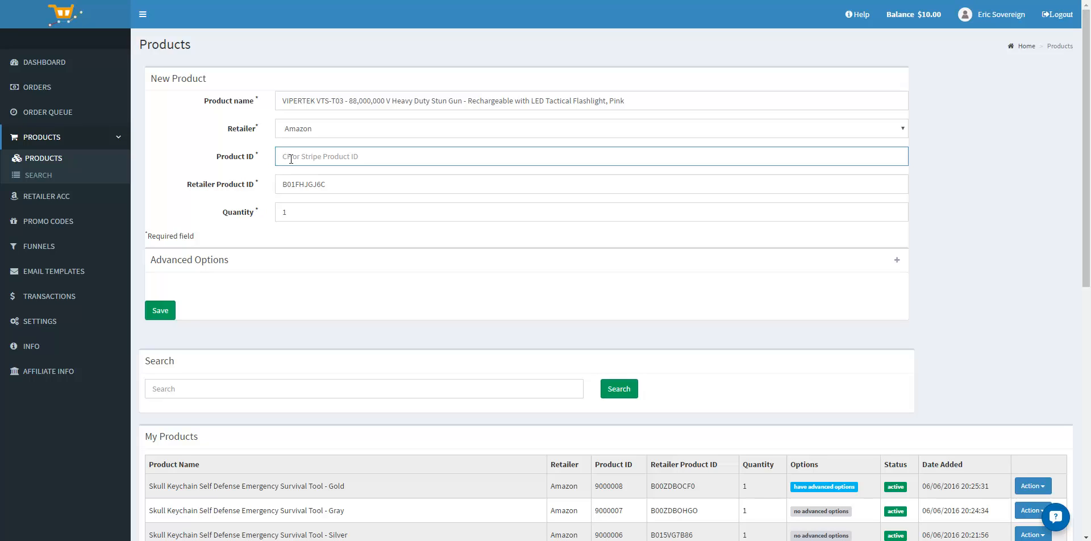
key(ctrl+v)
click(282, 158)
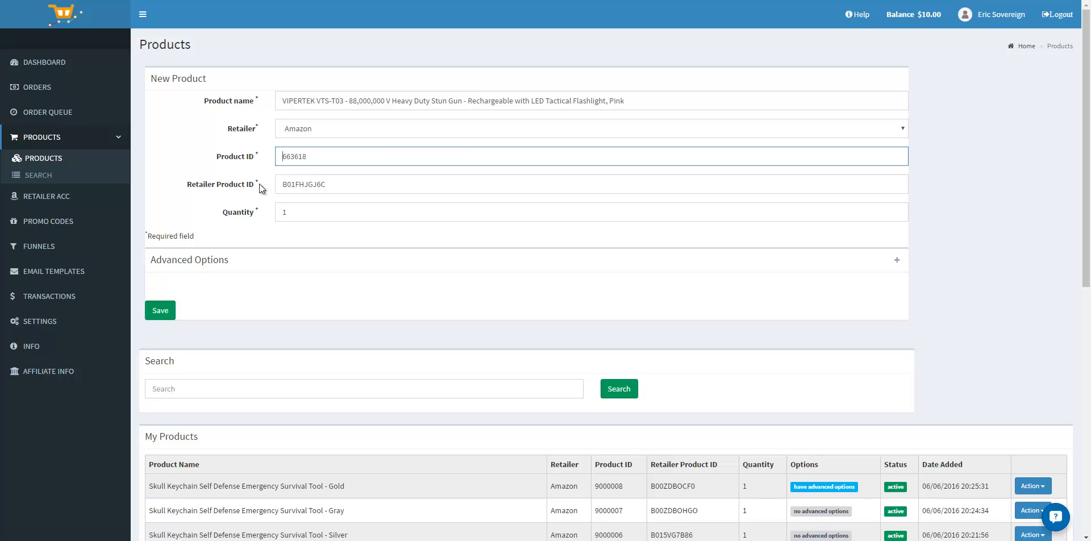
- Set the new product's quantity to 3
click(289, 213)
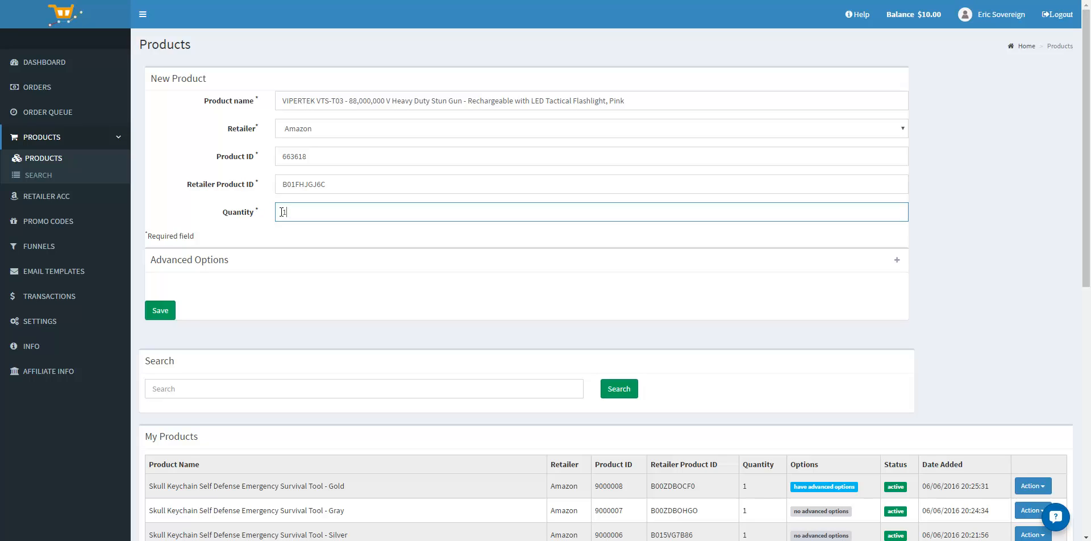
drag(281, 213, 272, 212)
click(279, 237)
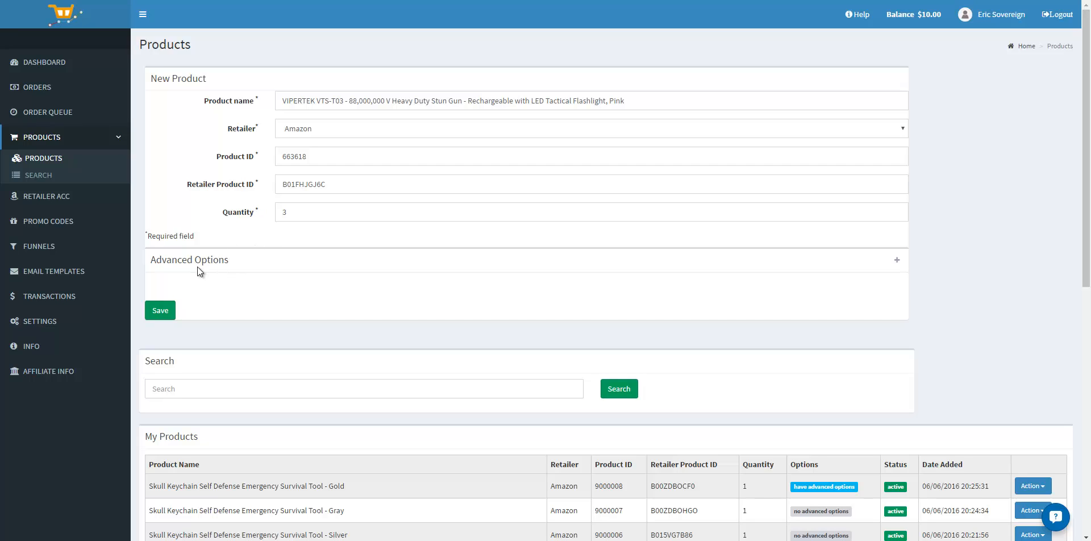
- Expand the new product's Advanced Options and look over the J5 Tactical brand page on Amazon
click(896, 261)
scroll(899, 265, down, 3)
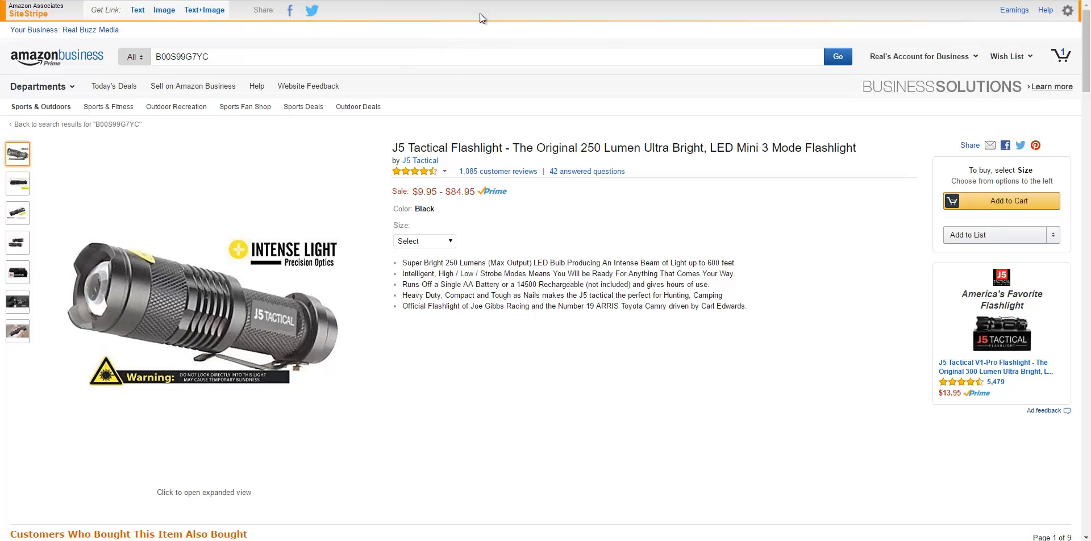
click(420, 161)
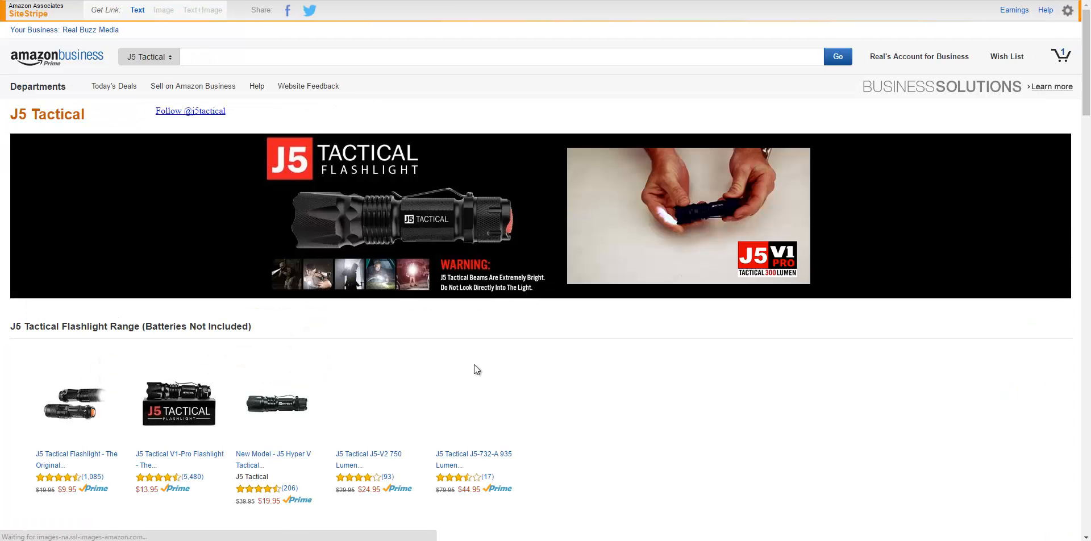
scroll(476, 371, down, 4)
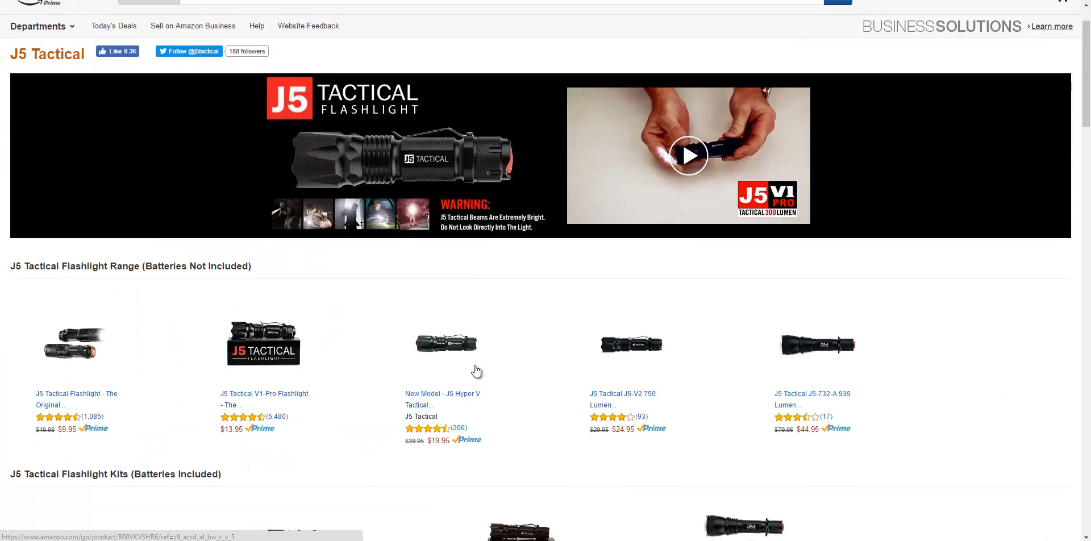
scroll(471, 335, up, 2)
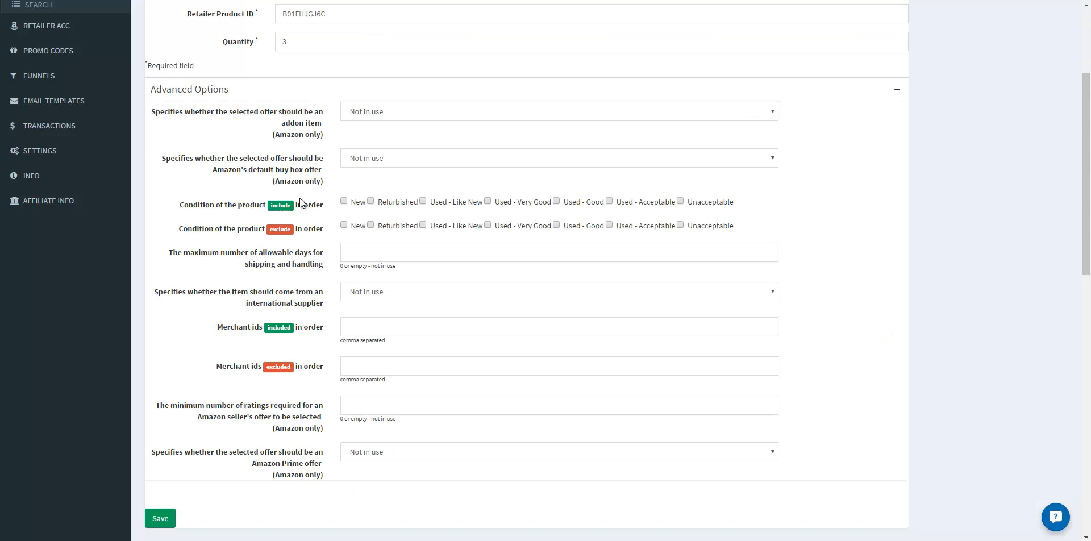
- Try the copied seller's merchant ID under the merchant IDs included in the order, and clear the entry again
click(377, 326)
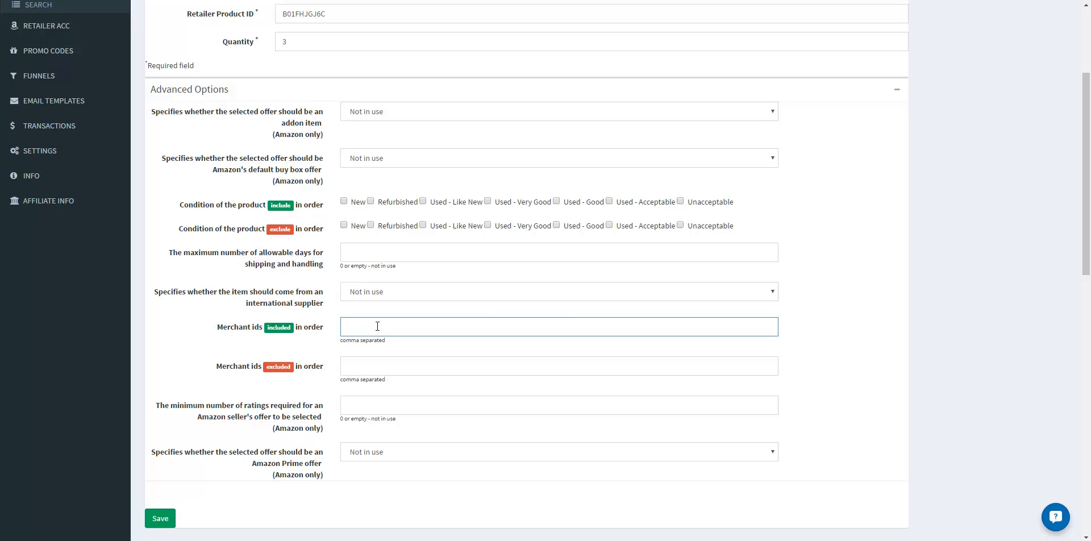
key(ctrl+v)
click(320, 348)
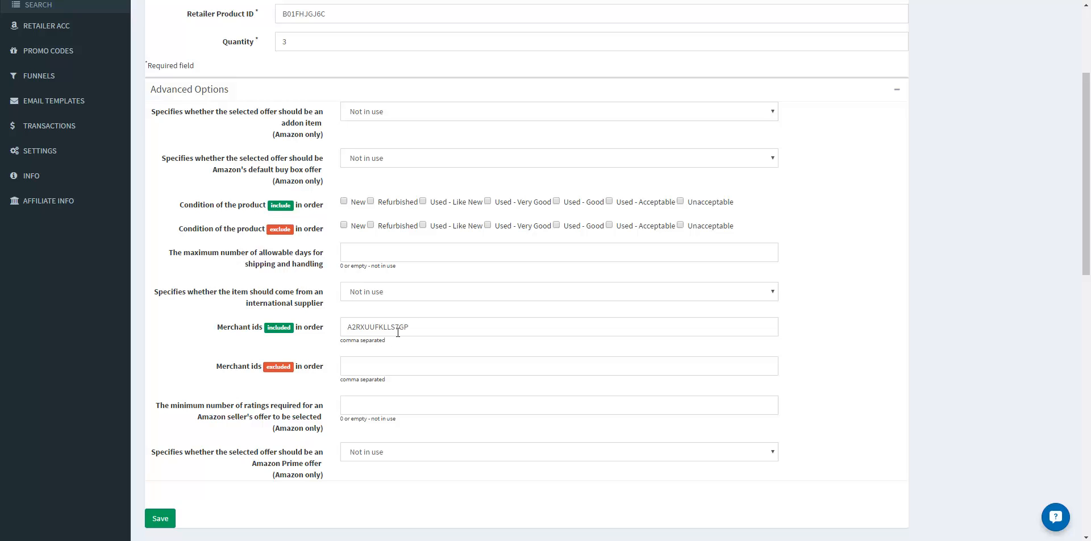
click(416, 328)
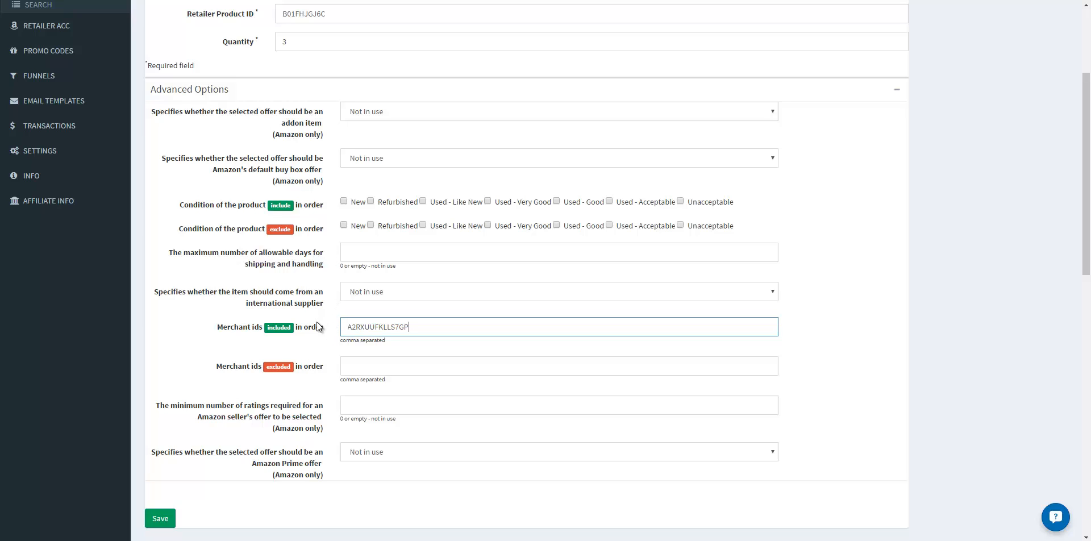
double_click(390, 325)
key(BackSpace)
- Collapse the Advanced Options and save the new VIPERTEK flashlight product
click(896, 92)
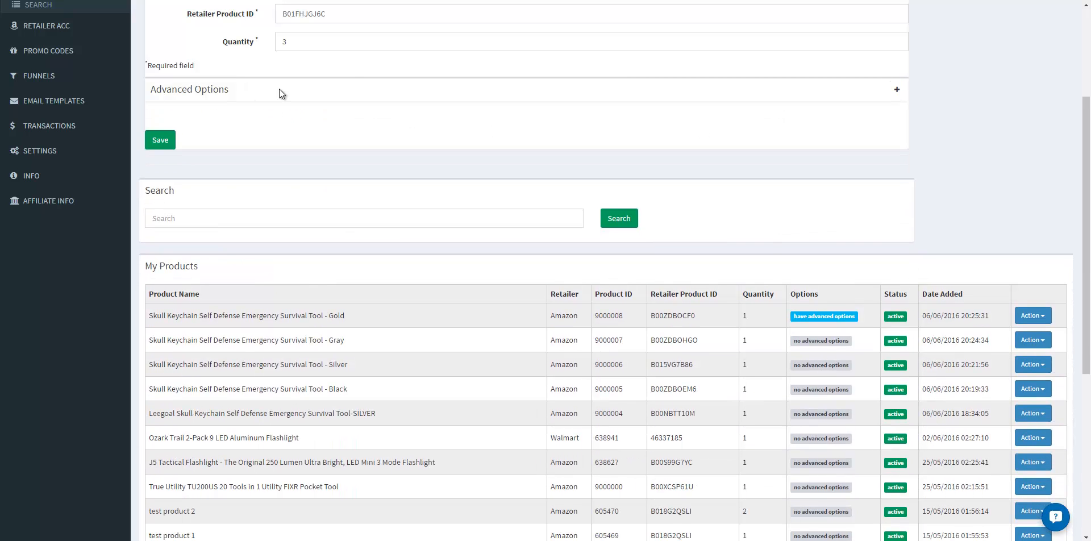
scroll(360, 77, up, 2)
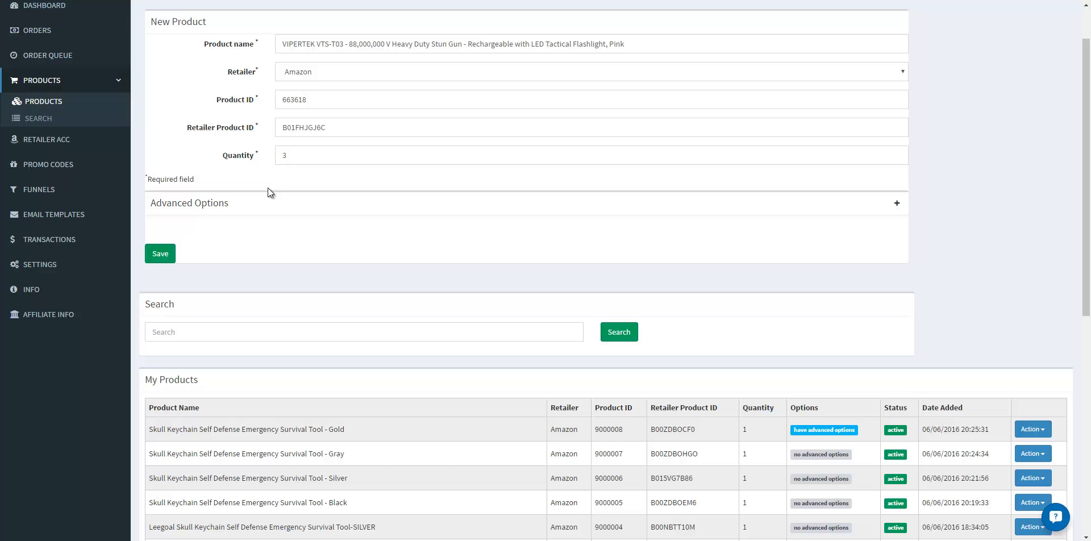
click(161, 254)
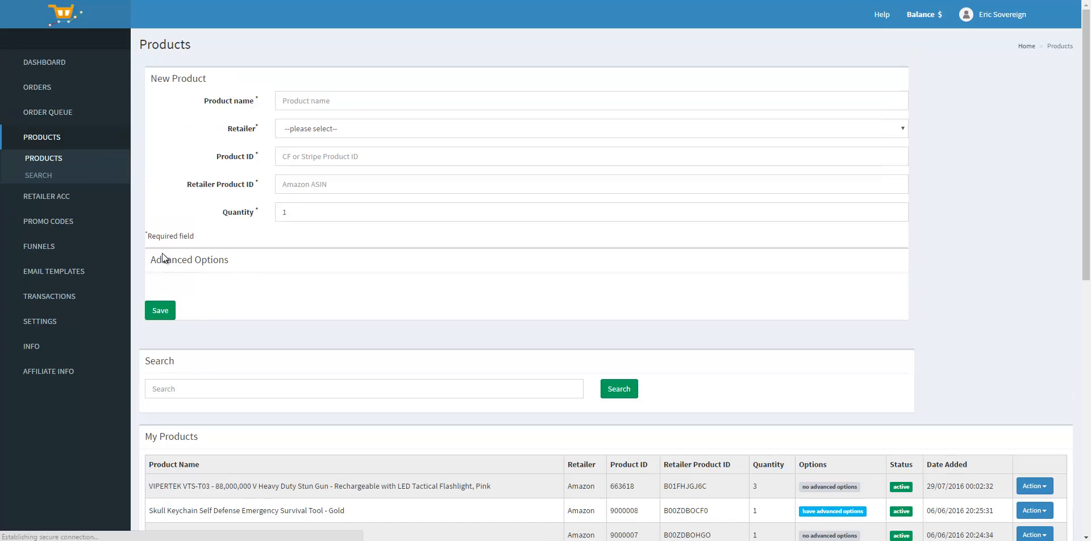
- Review the VIPERTEK entry in My Products, checking its available actions, retailer product ID and quantity
scroll(208, 281, down, 3)
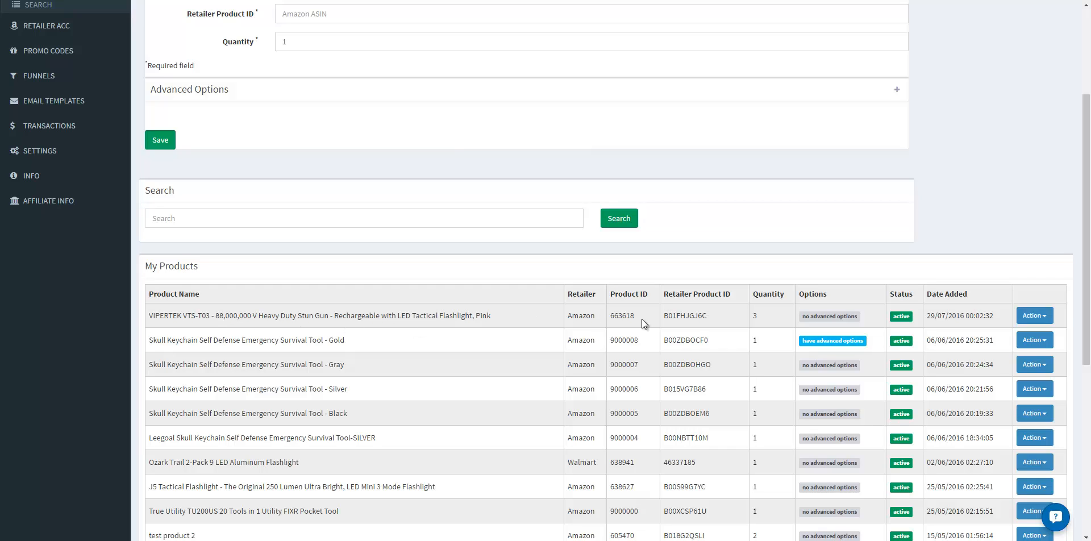
click(1035, 316)
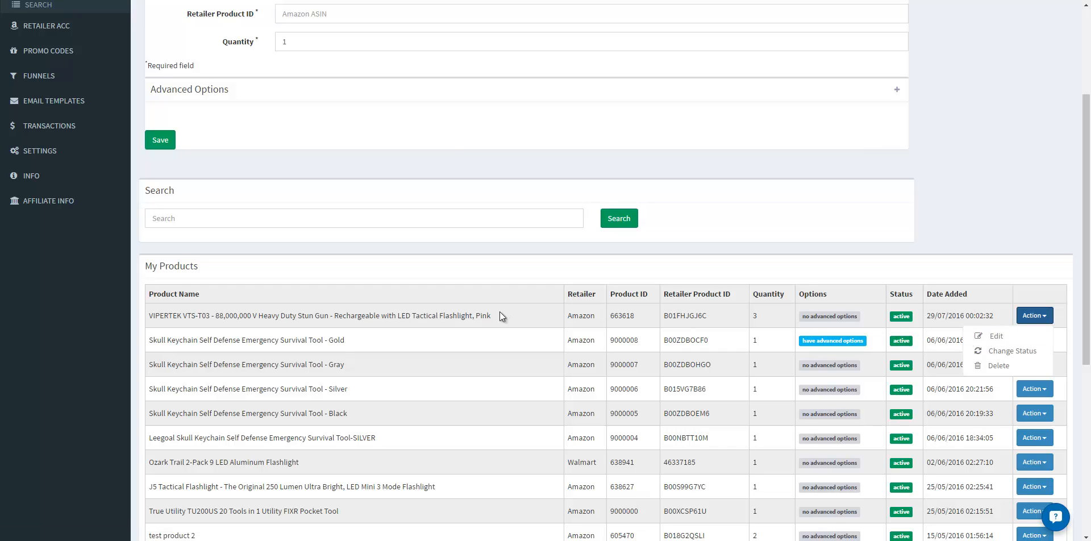
click(523, 323)
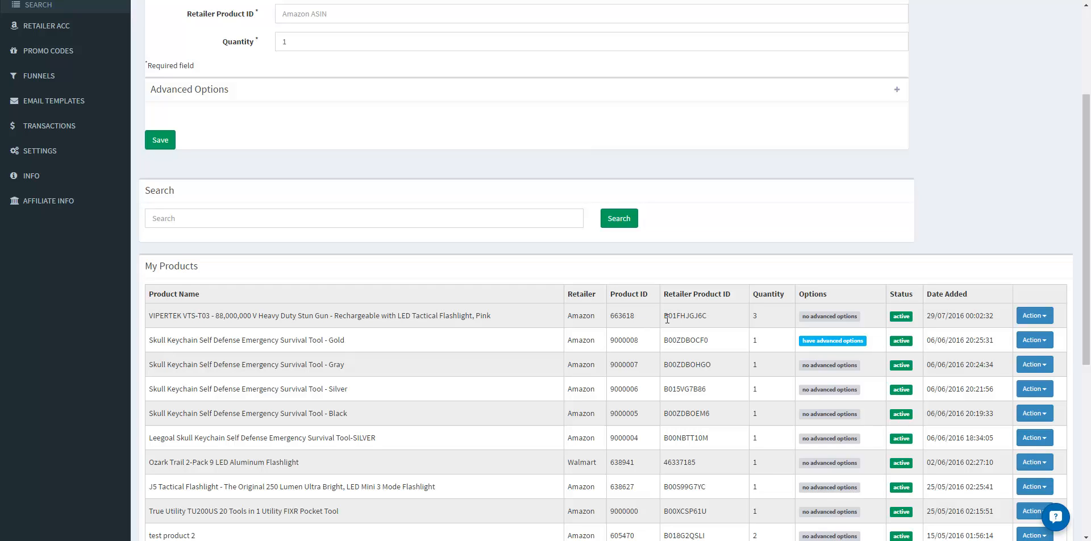
drag(662, 317, 712, 319)
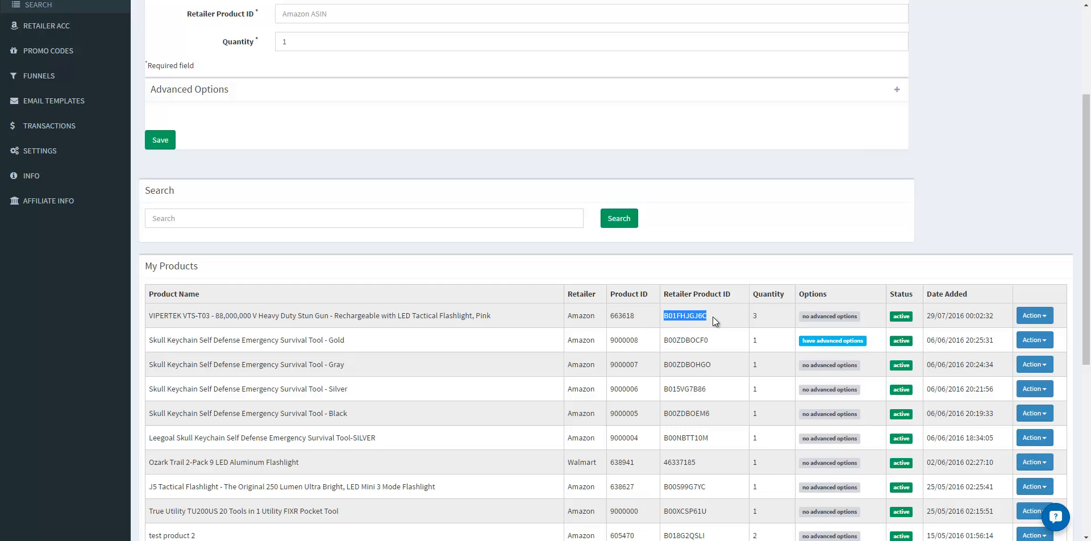
double_click(755, 316)
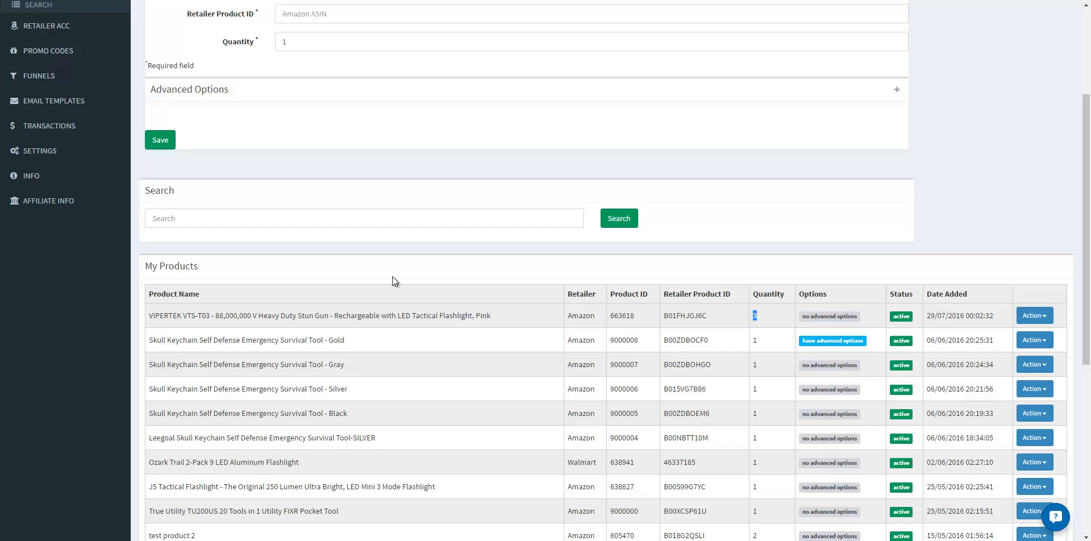
scroll(392, 280, up, 3)
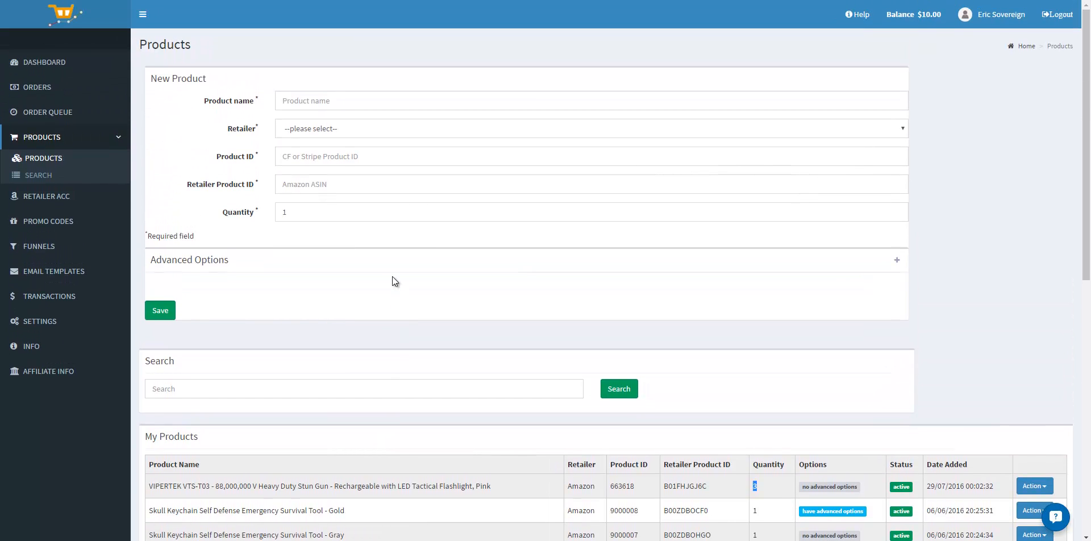